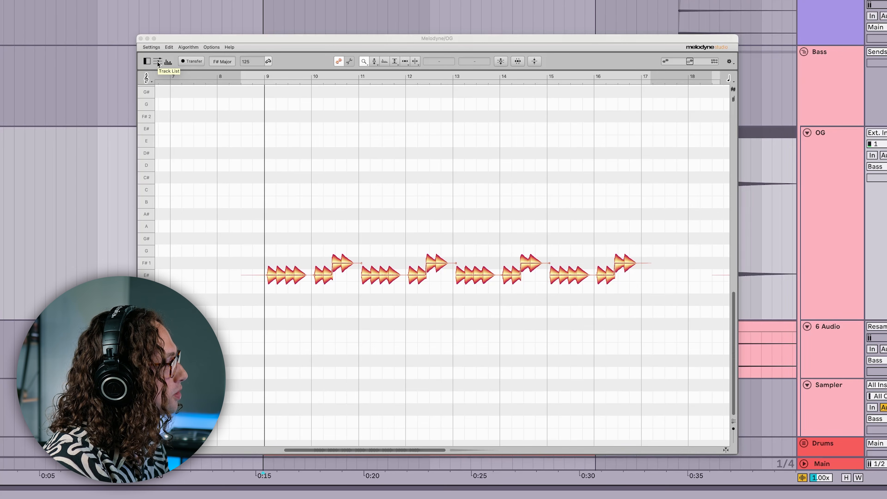
Step: Show the track list and open the Sound Editor for the OG bass
left_click(158, 62)
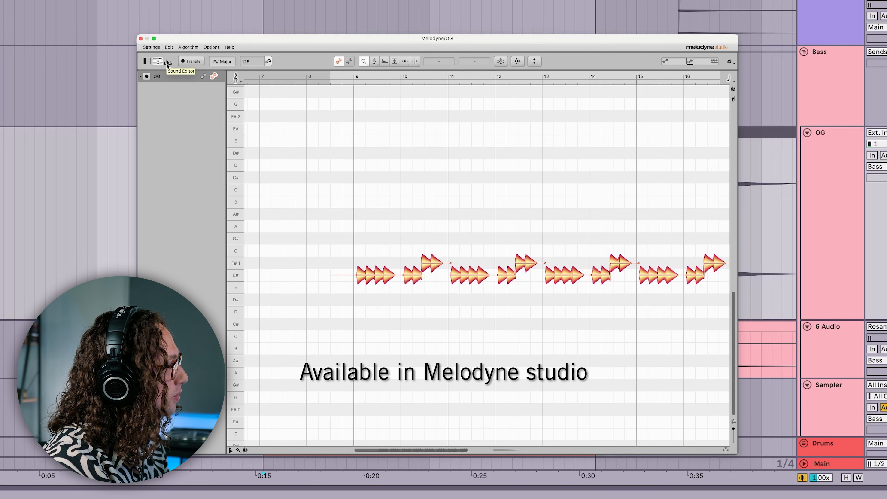
left_click(168, 63)
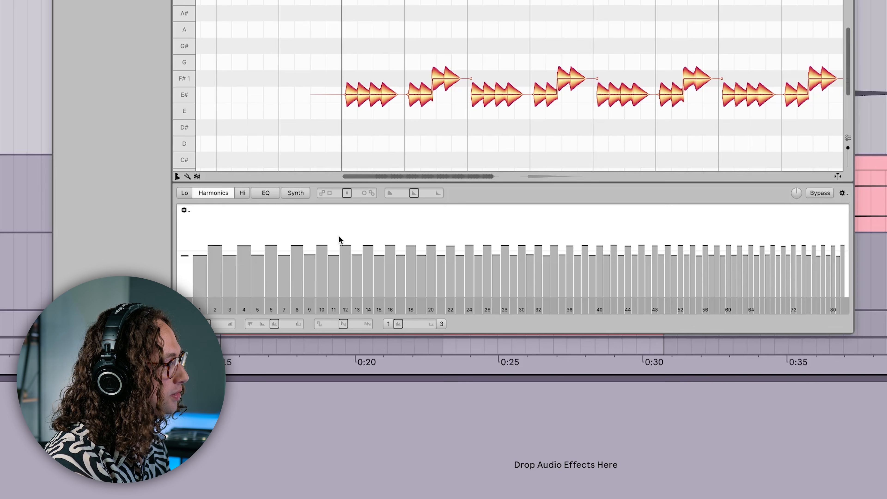
Step: Shuffle the harmonic spectrum of the bass several times
right_click(340, 225)
left_click(312, 222)
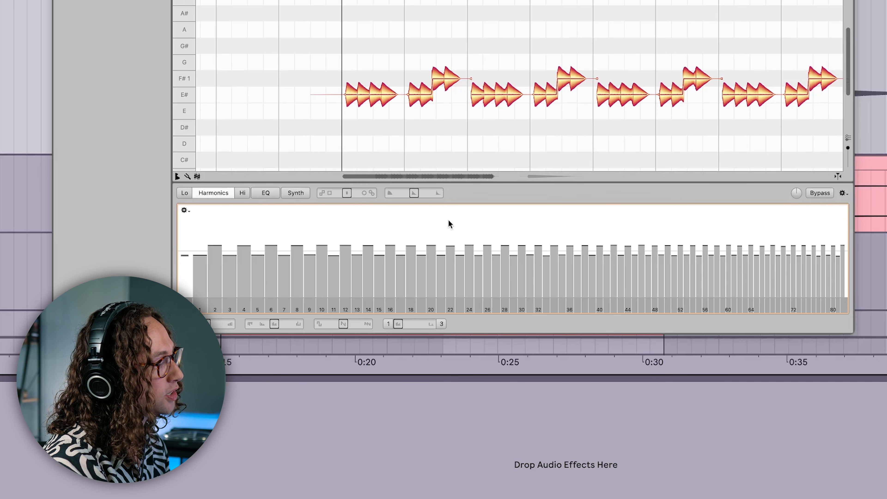
right_click(353, 213)
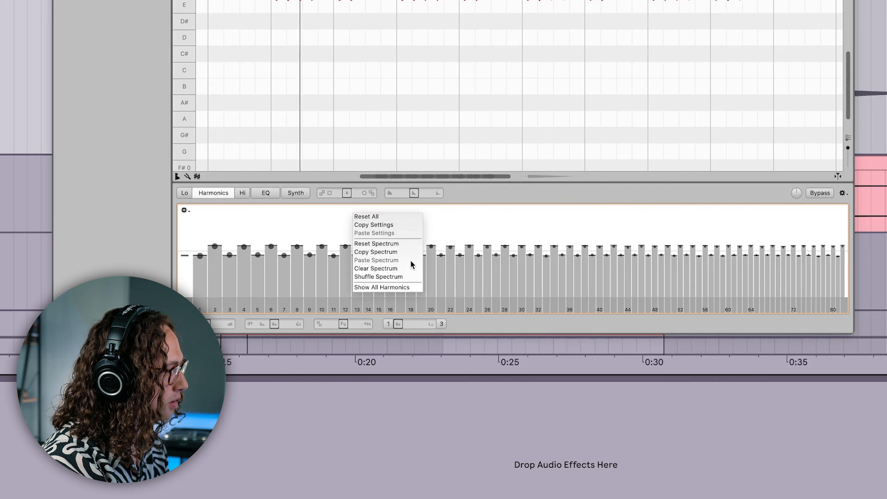
left_click(406, 277)
right_click(422, 231)
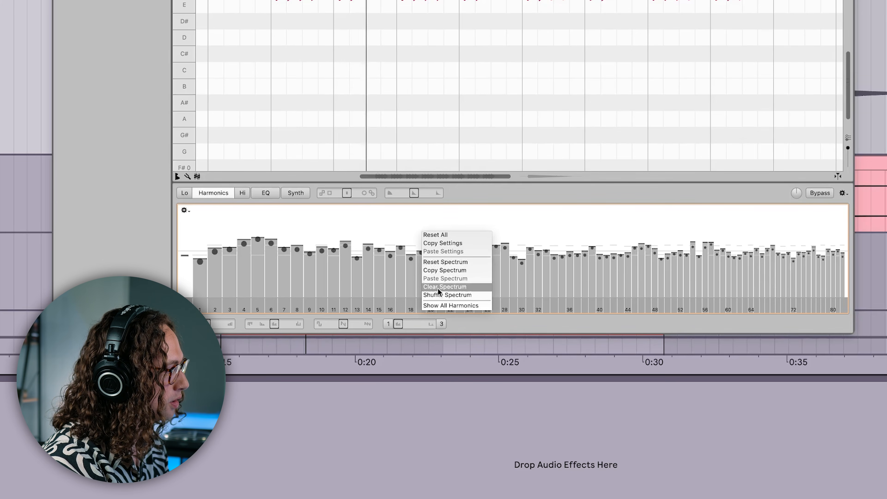
left_click(440, 295)
right_click(456, 220)
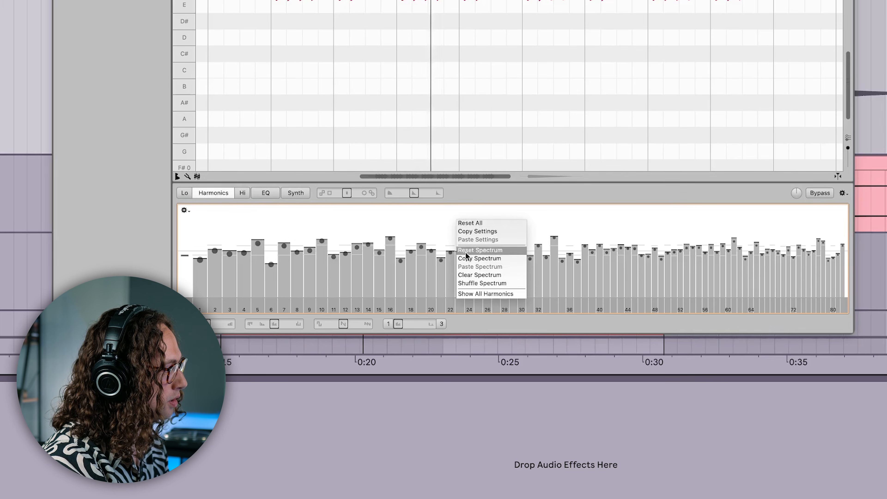
left_click(468, 283)
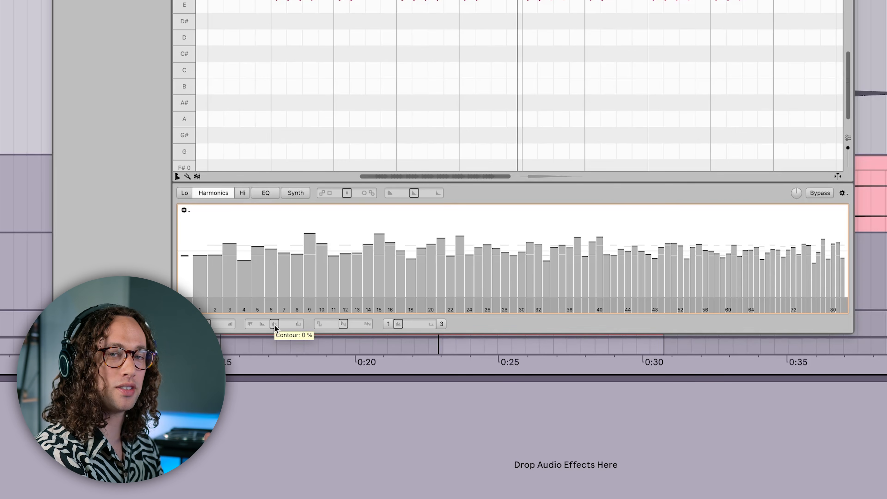
Step: Adjust the Contour setting and set Brilliance to -17 %
left_click_drag(274, 327, 288, 323)
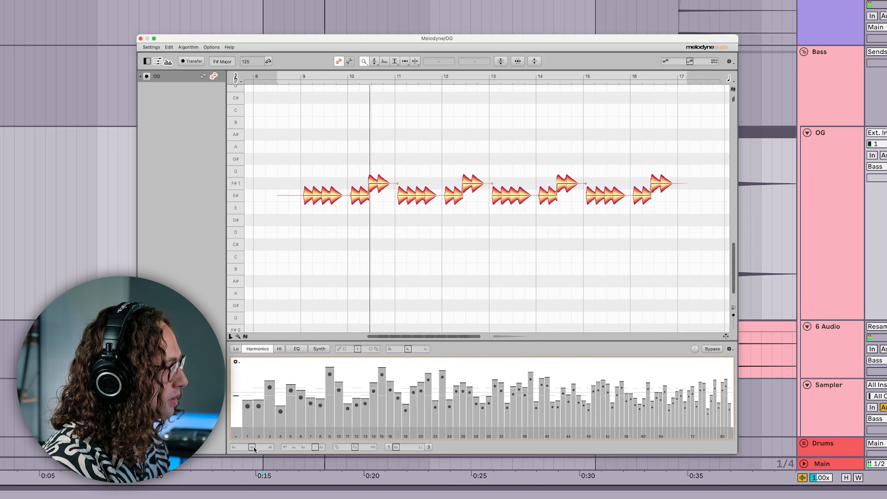
left_click_drag(253, 448, 250, 452)
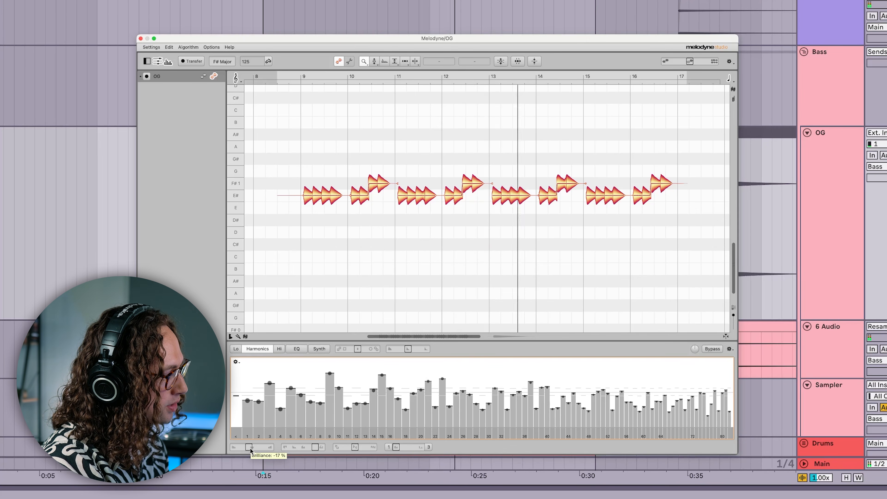
Step: Shuffle the spectrum once more and play it back, comparing with Bypass on and off
right_click(399, 374)
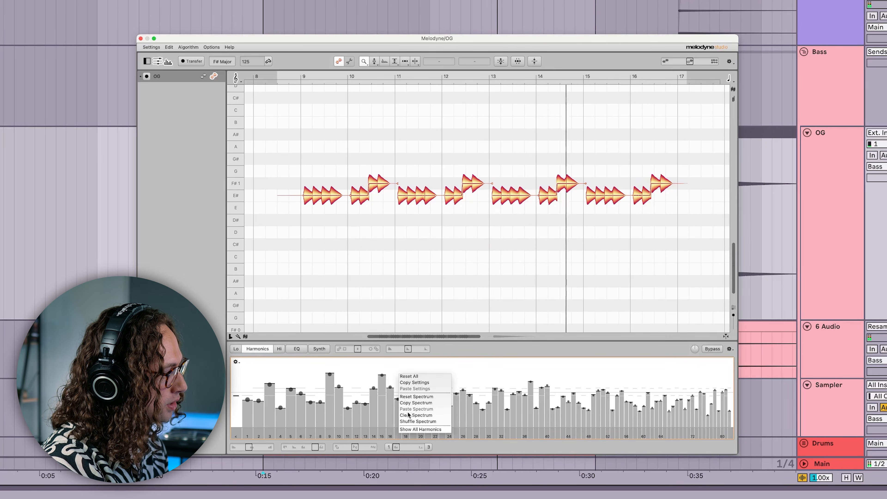
left_click(411, 422)
key("space")
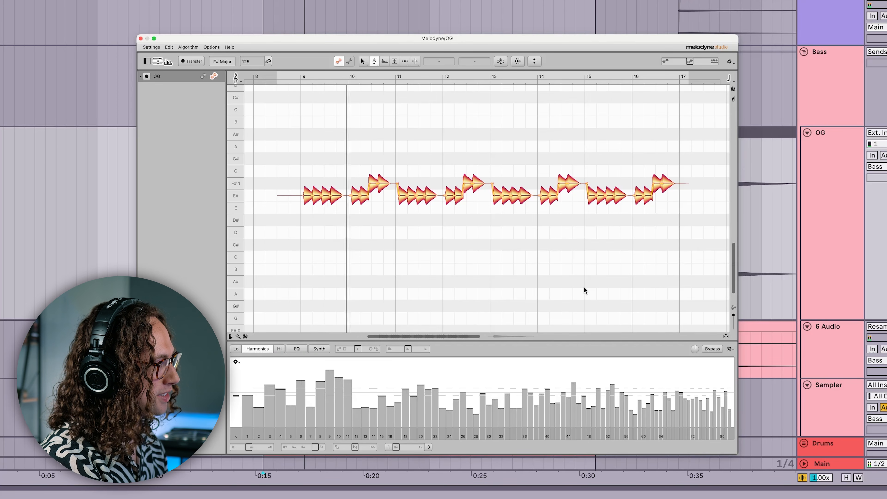
left_click(705, 345)
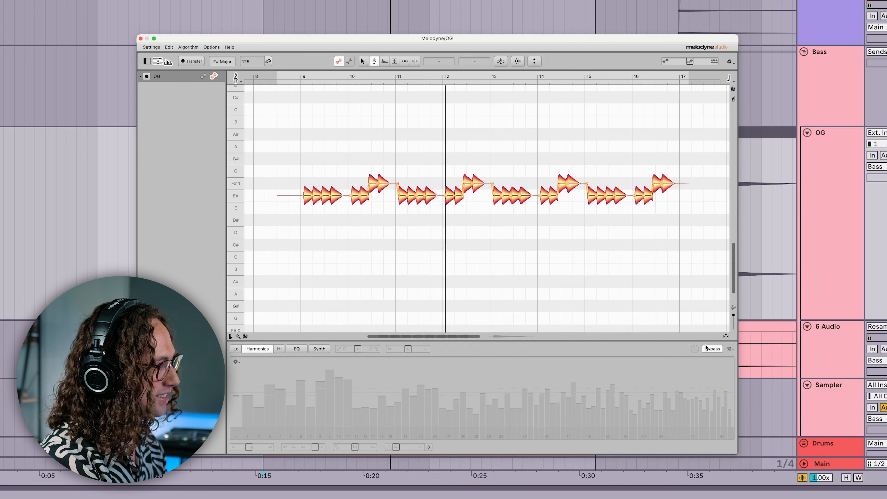
left_click(709, 348)
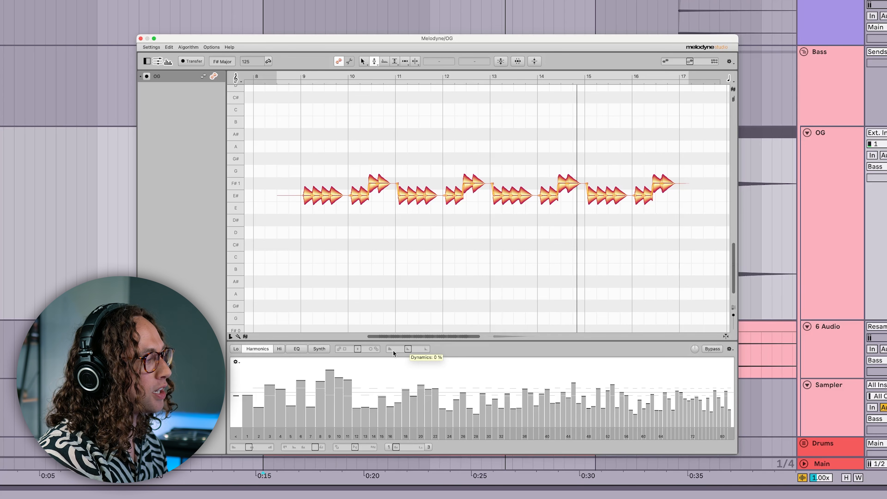
Step: Try raising Dynamics up to 71 % and return it to 0 %
left_click_drag(408, 349, 416, 349)
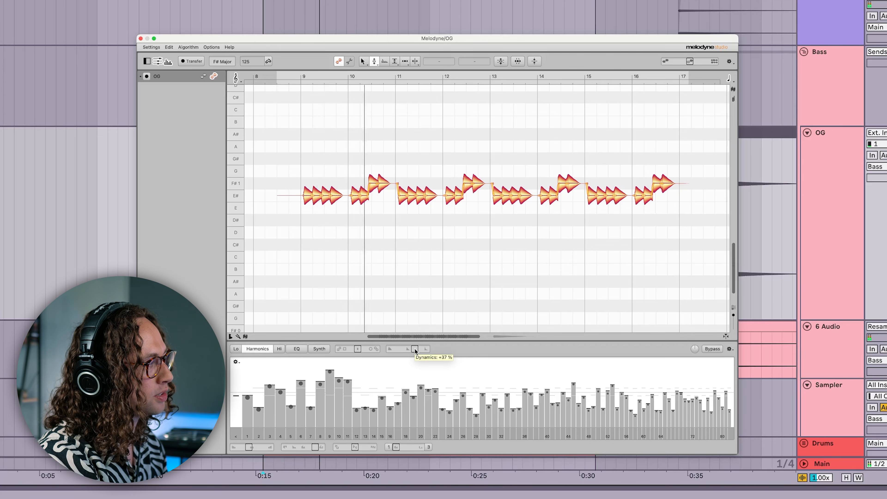
left_click_drag(415, 349, 421, 348)
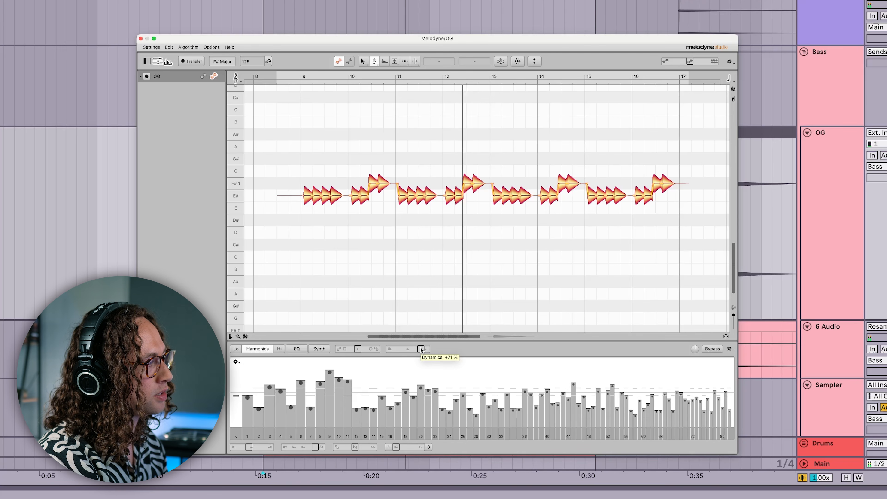
left_click_drag(421, 347, 408, 350)
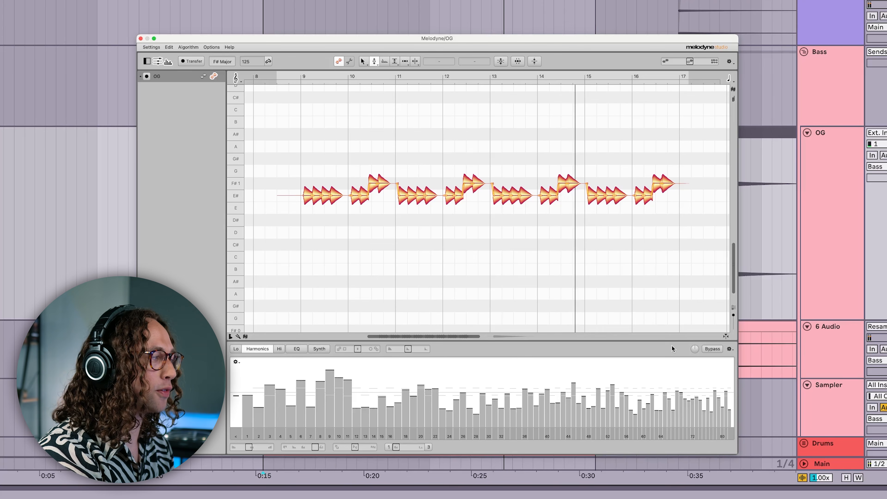
Step: In the Synth section, shape the Amplitude envelope into a short attack peak followed by a decay
left_click(320, 348)
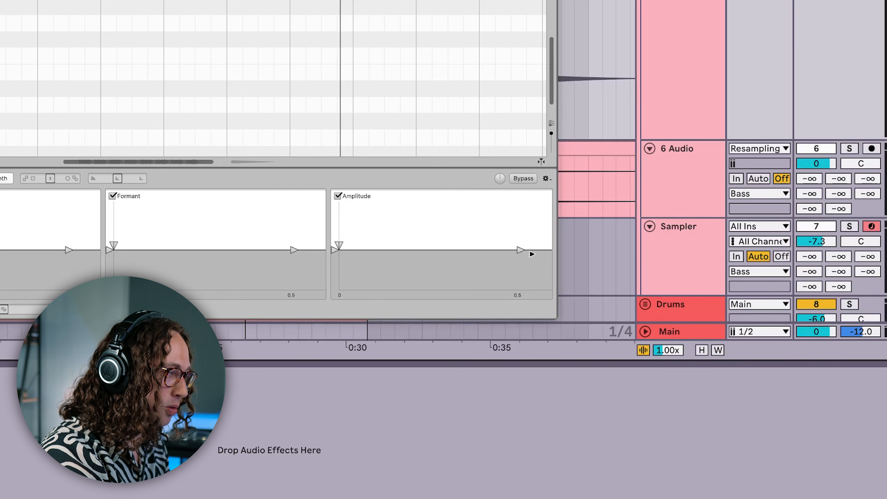
left_click_drag(519, 248, 539, 299)
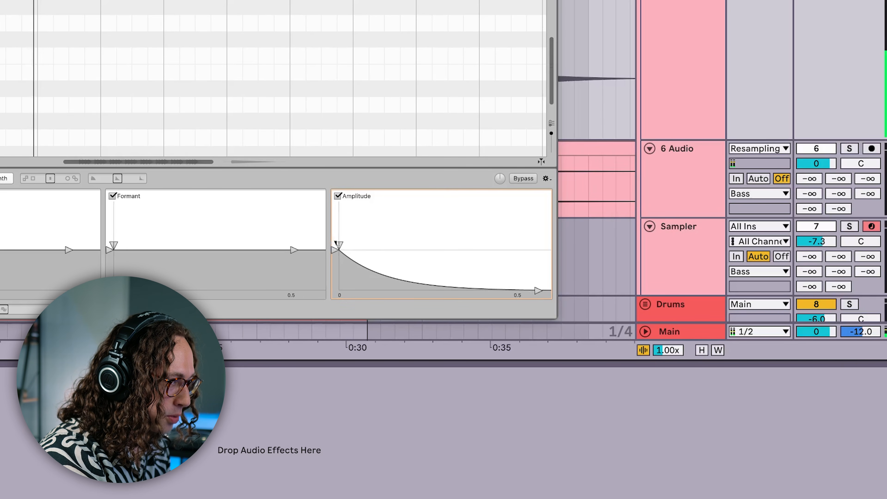
left_click_drag(338, 244, 405, 246)
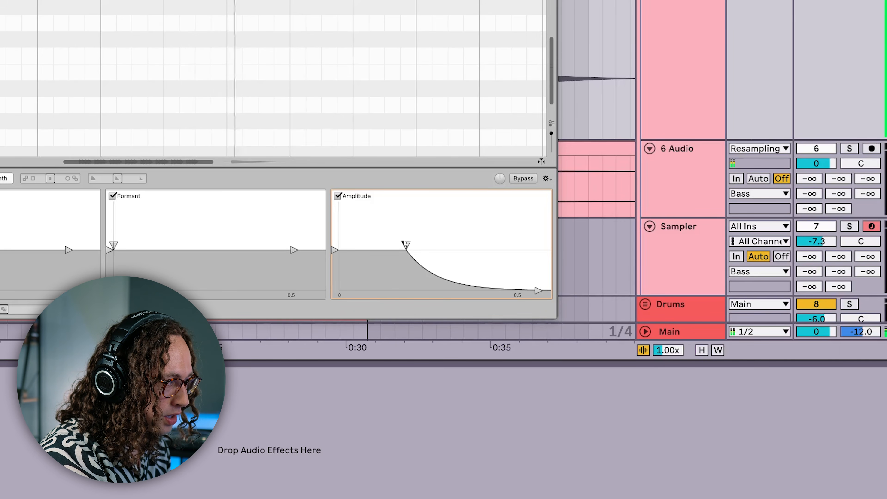
left_click_drag(405, 244, 351, 212)
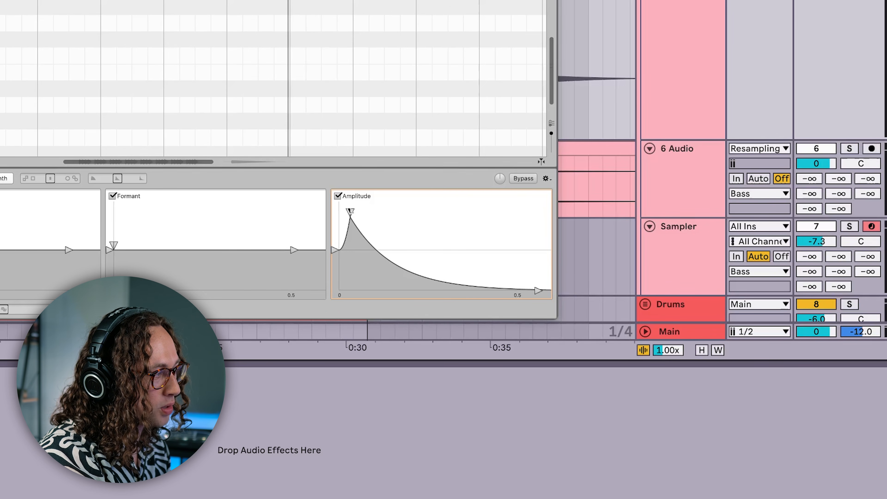
left_click_drag(540, 289, 518, 267)
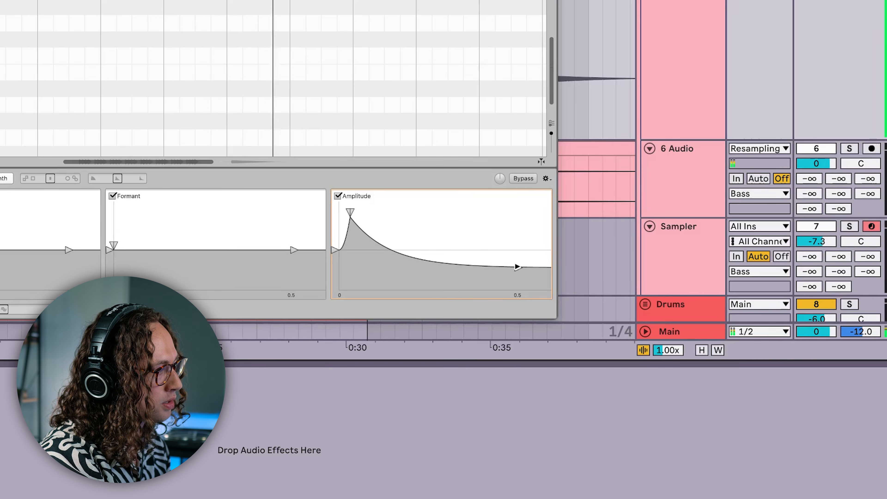
left_click_drag(347, 210, 353, 222)
left_click_drag(334, 250, 334, 270)
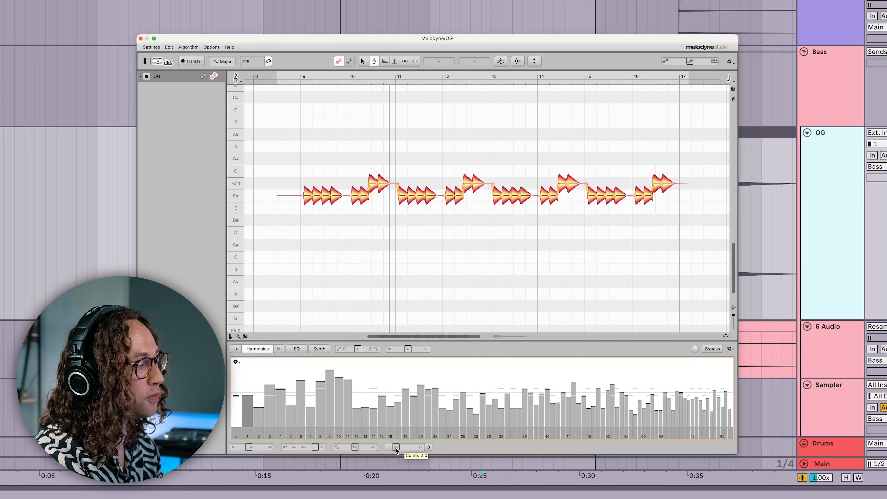
Step: Adjust the Comb amount of the harmonics, trying values around 4.5 and 5.4
left_click_drag(396, 449, 402, 448)
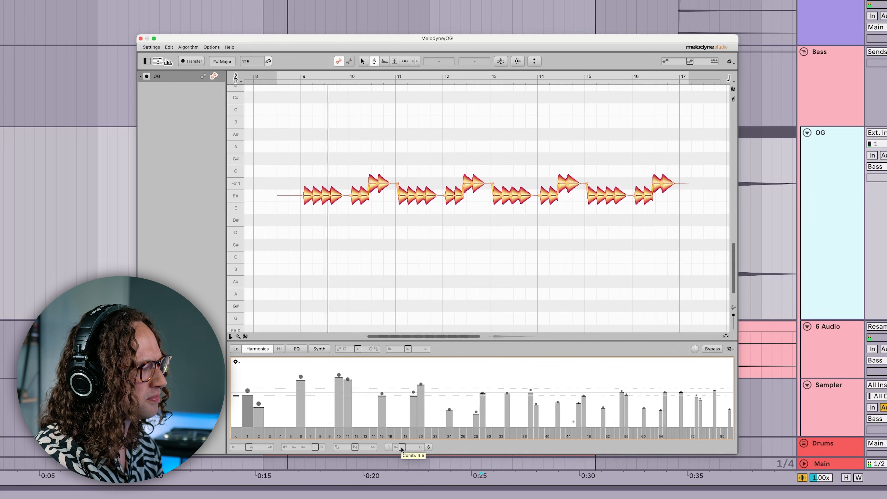
left_click_drag(401, 447, 404, 447)
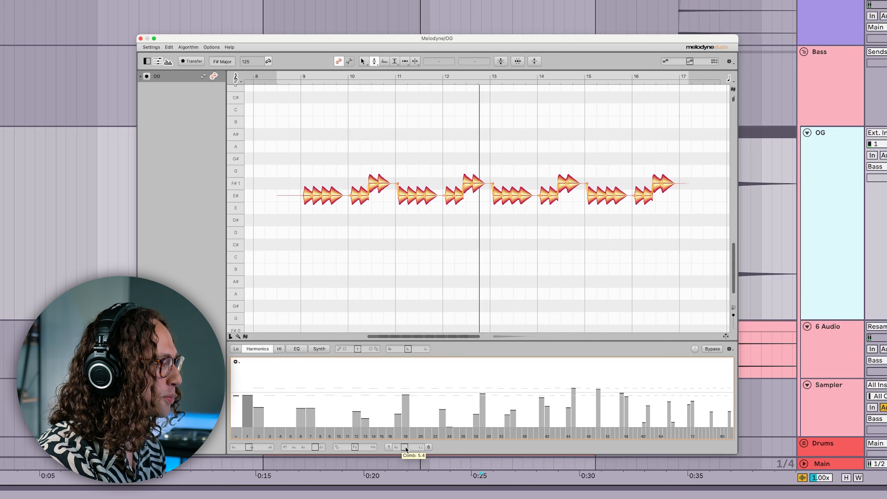
left_click_drag(406, 447, 397, 447)
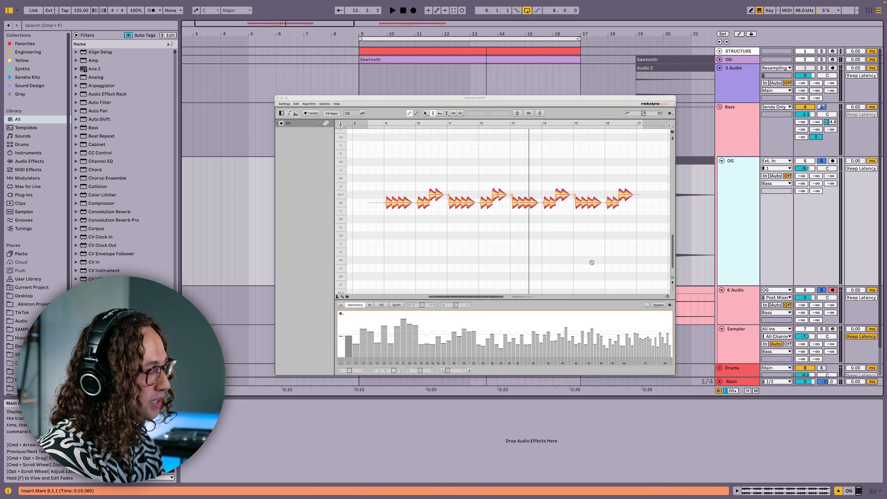
Step: Close the plug-in window and record the OG bass onto the 6 Audio resampling track
key("super+alt+p")
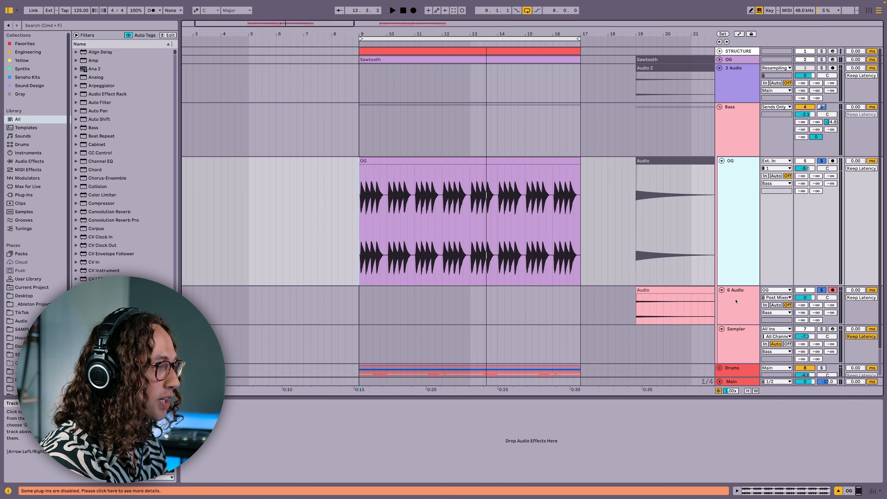
left_click(358, 304)
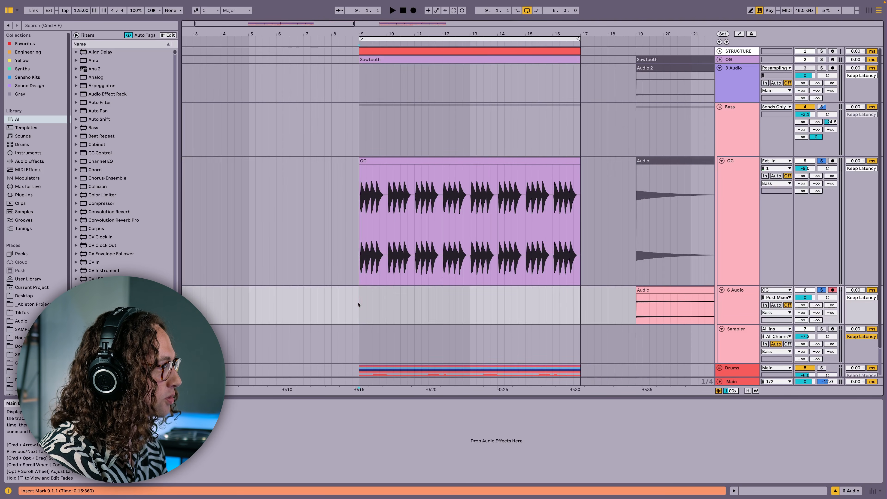
key("F9")
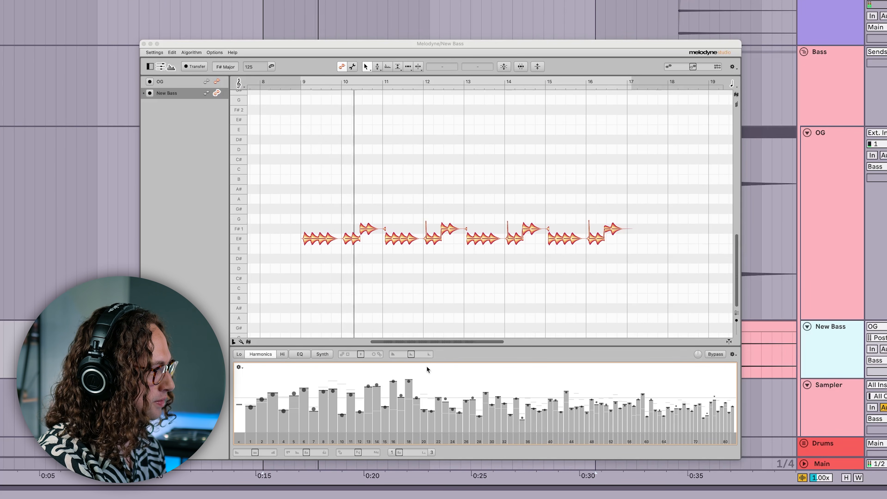
Step: Shuffle the New Bass harmonic spectrum and open the Synth section
right_click(426, 365)
left_click(438, 417)
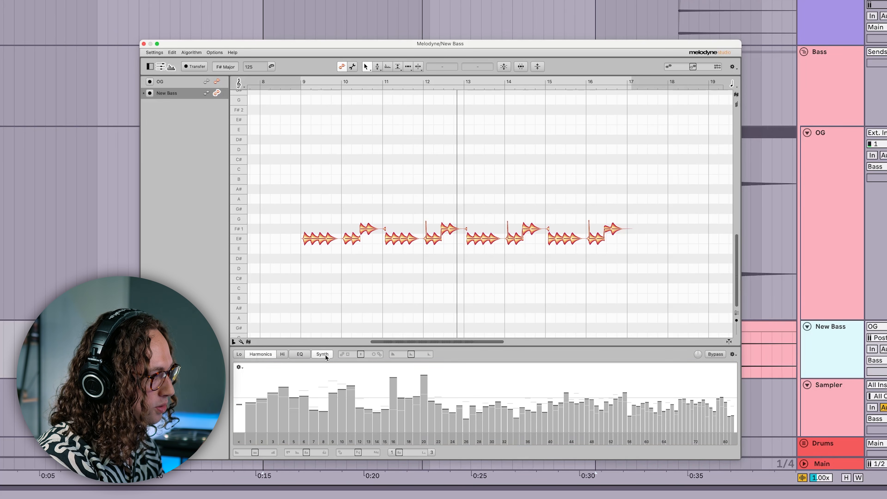
left_click(323, 354)
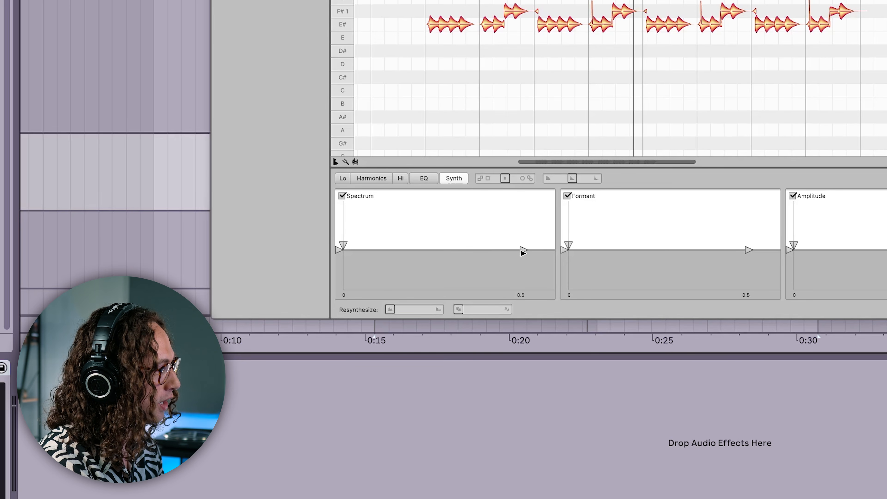
Step: Shape the Spectrum envelope into a curve rising from zero to a steady level and play it back
left_click_drag(516, 250, 453, 296)
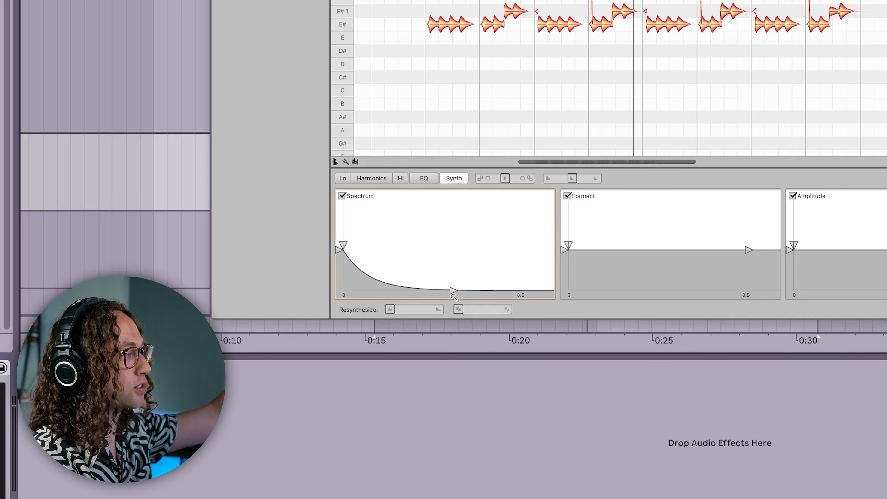
left_click_drag(453, 289, 498, 299)
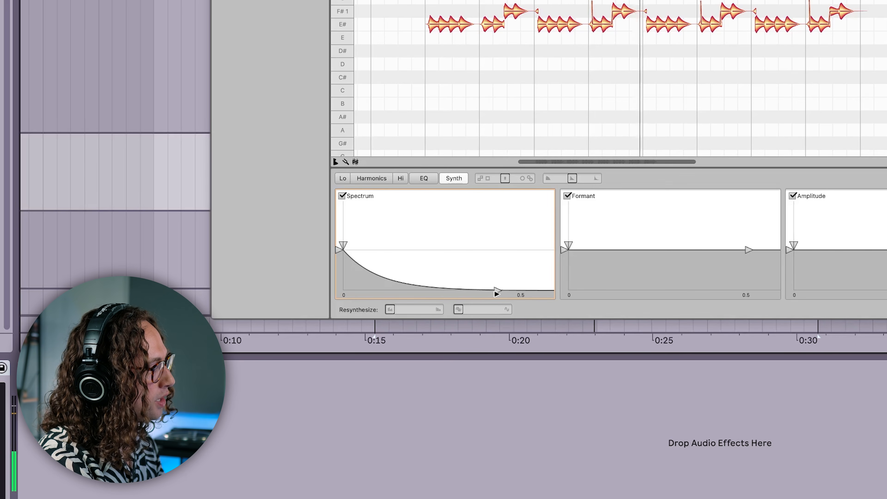
left_click_drag(497, 290, 482, 248)
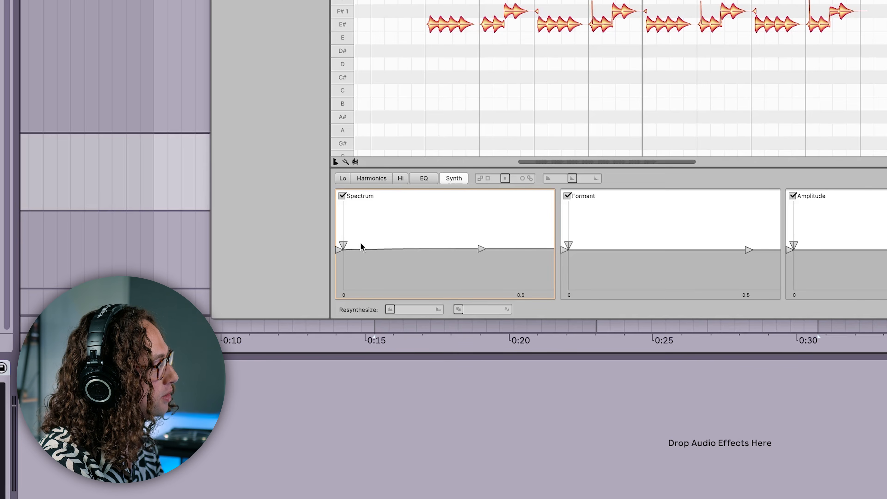
left_click_drag(347, 242, 338, 293)
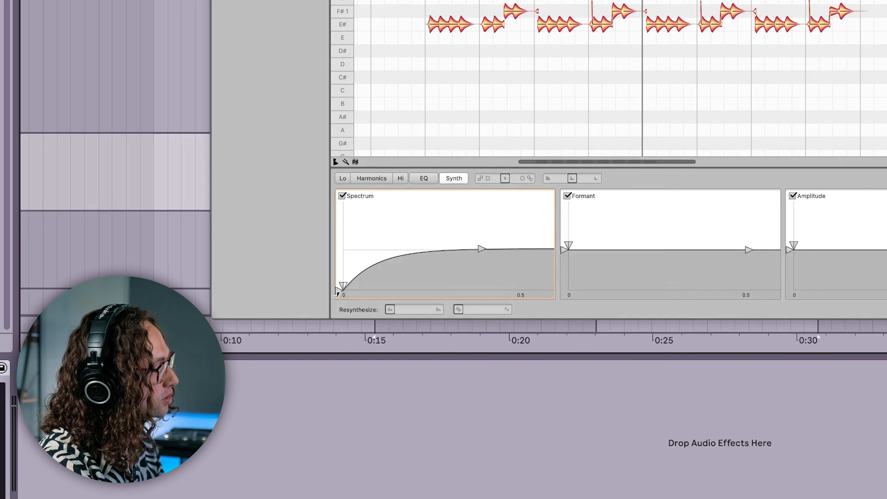
key("space")
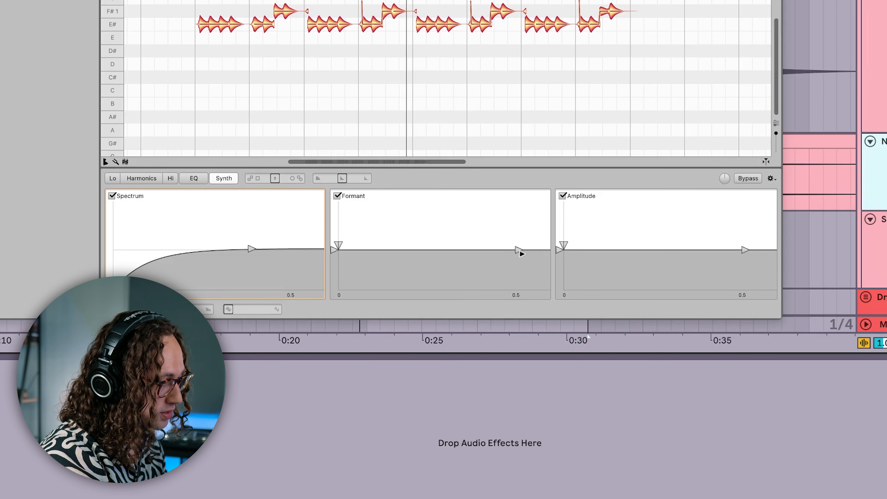
Step: Pull the Formant envelope's end point down into a decaying curve and play the result
left_click_drag(518, 250, 467, 299)
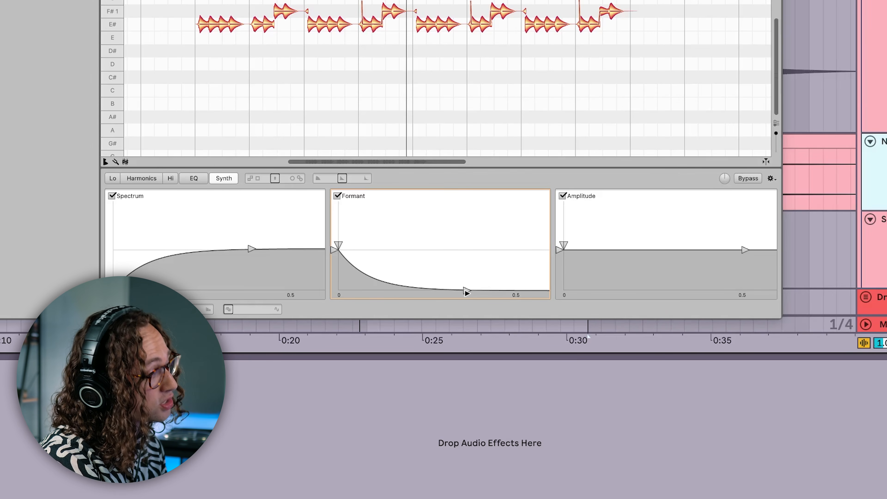
key("space")
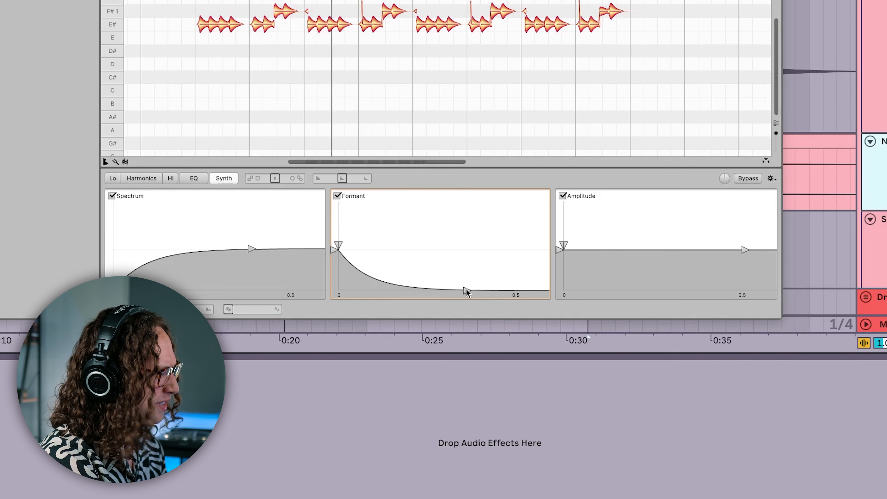
Step: Reshape the Formant envelope into a steep decay starting from its maximum level
left_click_drag(466, 288, 396, 225)
left_click_drag(338, 245, 370, 302)
left_click_drag(332, 250, 337, 286)
left_click_drag(395, 227, 416, 298)
left_click_drag(337, 287, 337, 203)
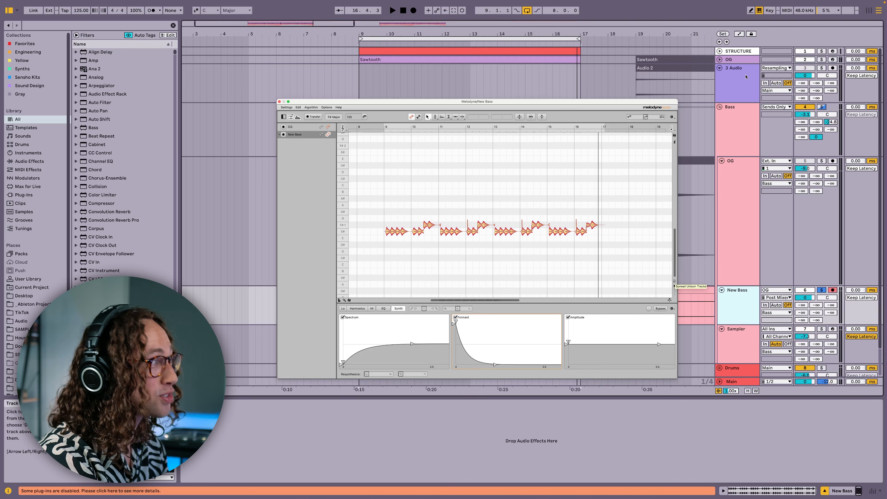
Step: Solo the New Bass track, play it back, and toggle the Formant envelope to compare
key("space")
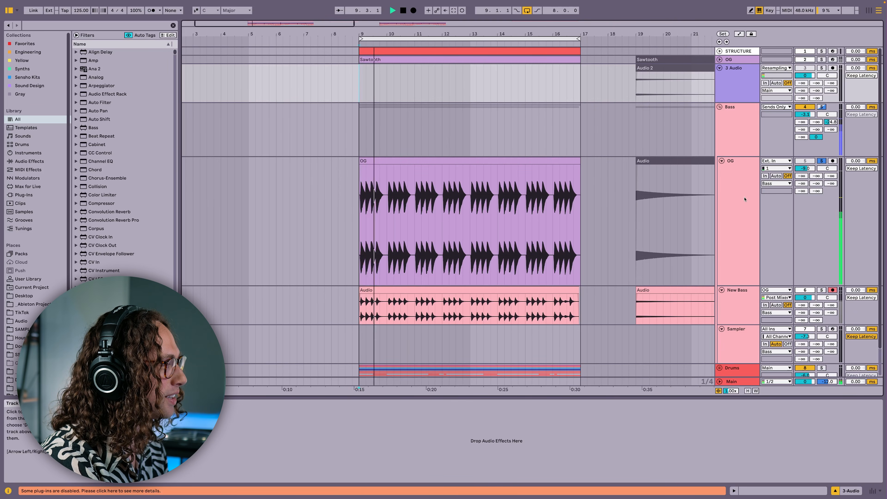
key("space")
left_click(822, 290)
key("space")
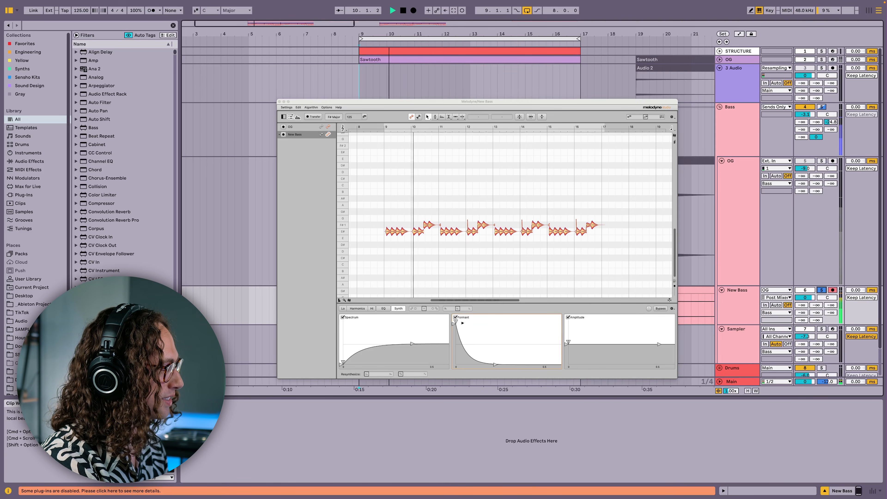
left_click(455, 317)
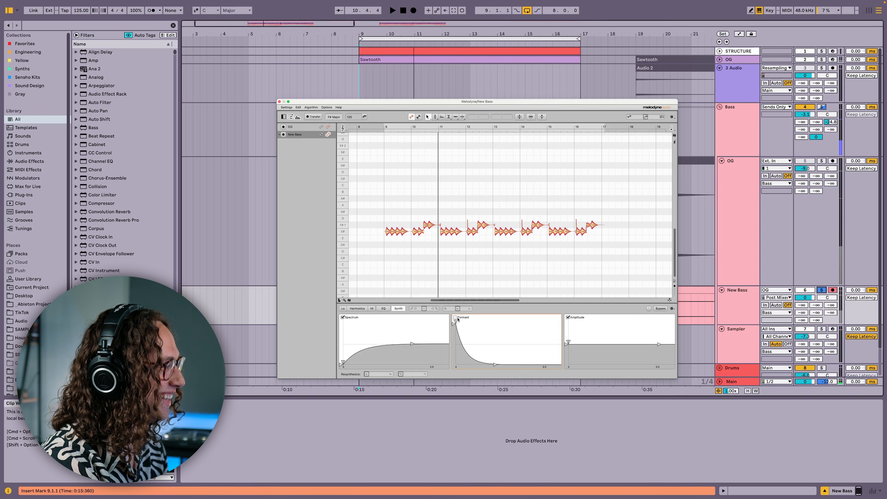